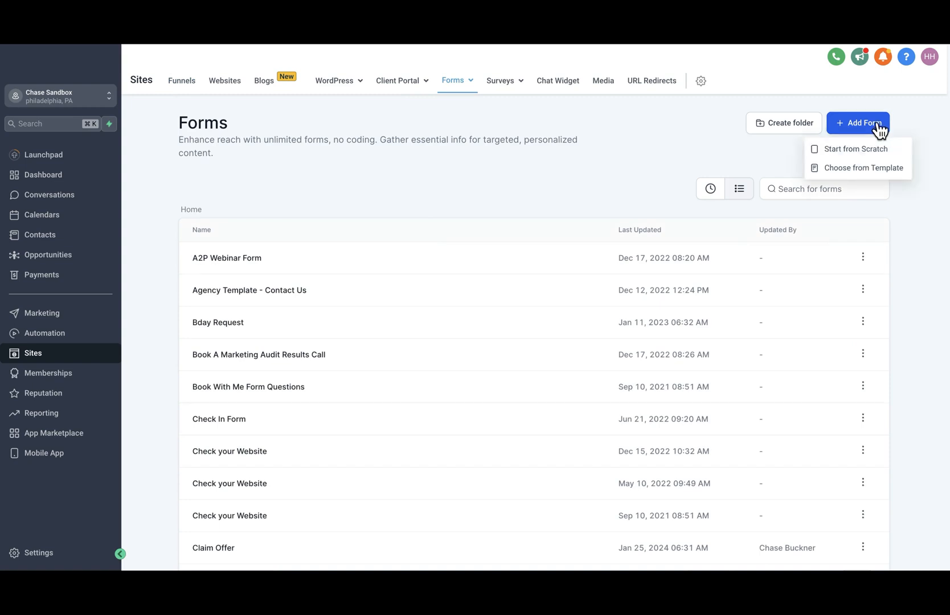
Create a new form from scratch and open the settings of its First Name field
left_click(875, 151)
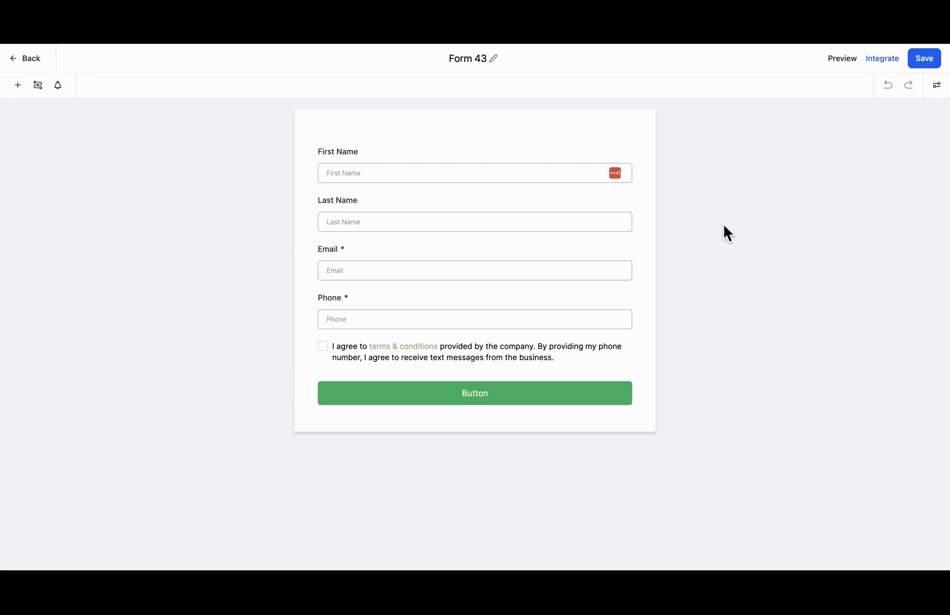
left_click(509, 169)
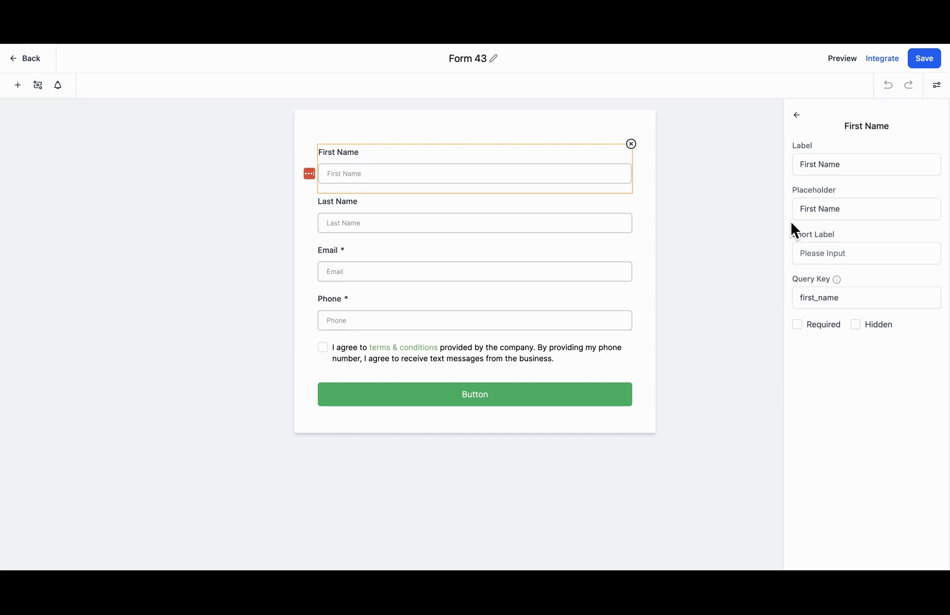
Look through the quick-add form elements, from personal info down to the customized elements
left_click(17, 86)
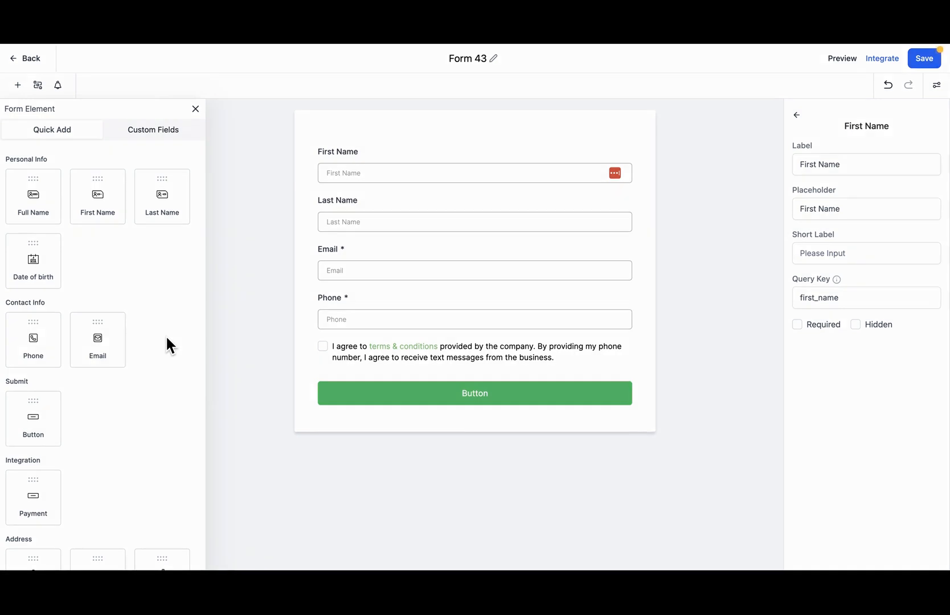
scroll(104, 390, "down", 3)
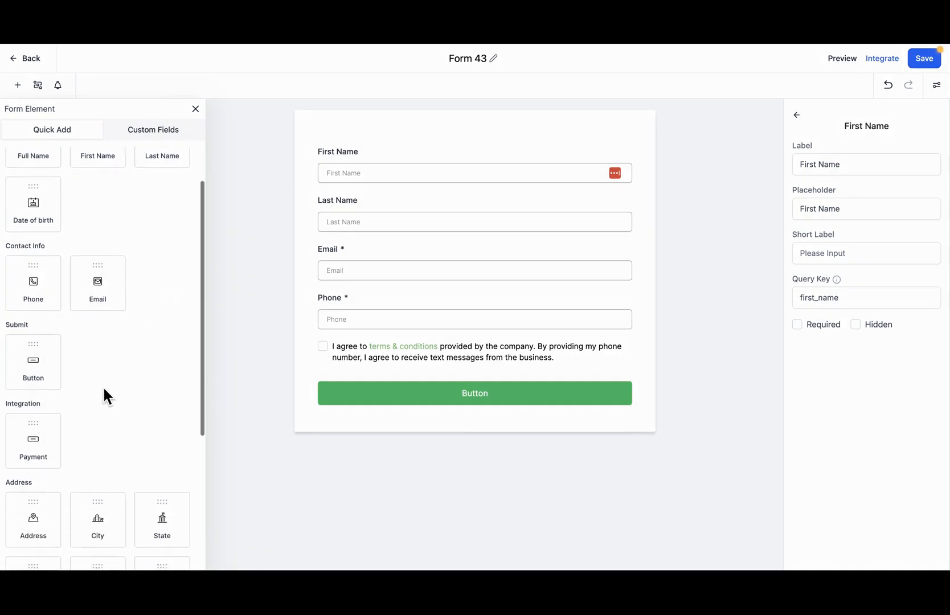
scroll(105, 391, "down", 4)
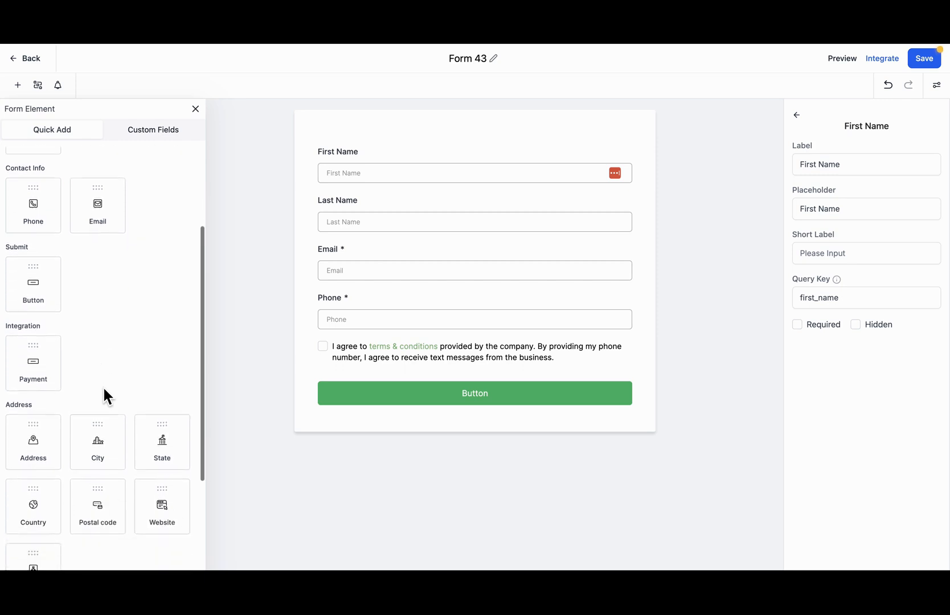
scroll(103, 395, "down", 4)
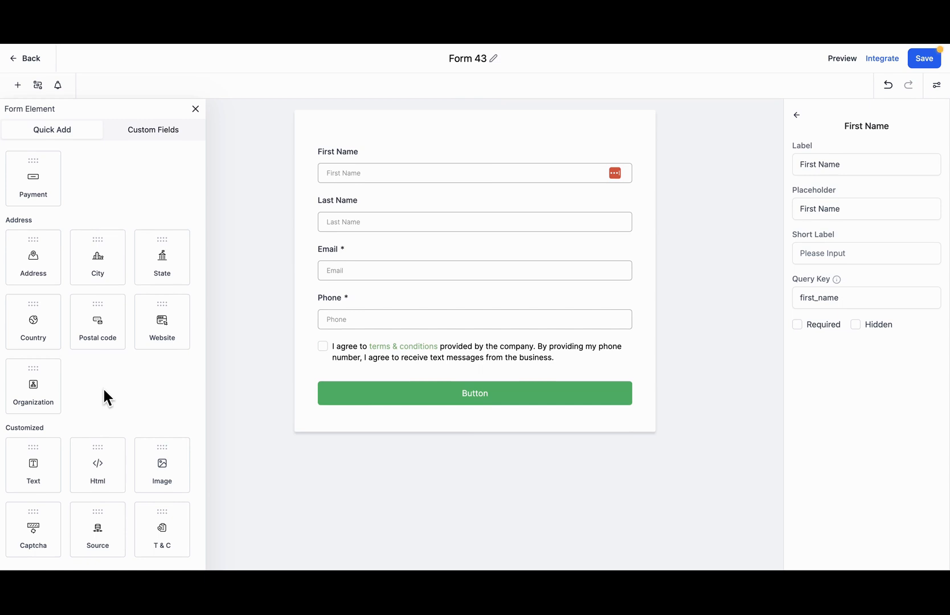
Explore a new Single Line custom field and try adding the "Are you interested in imple..." custom field to the form
left_click(153, 137)
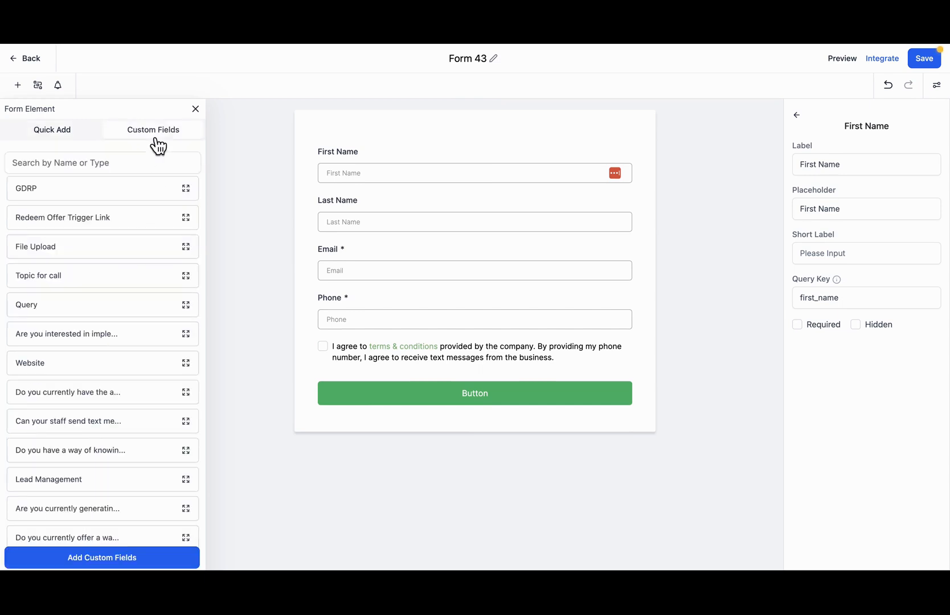
left_click(108, 558)
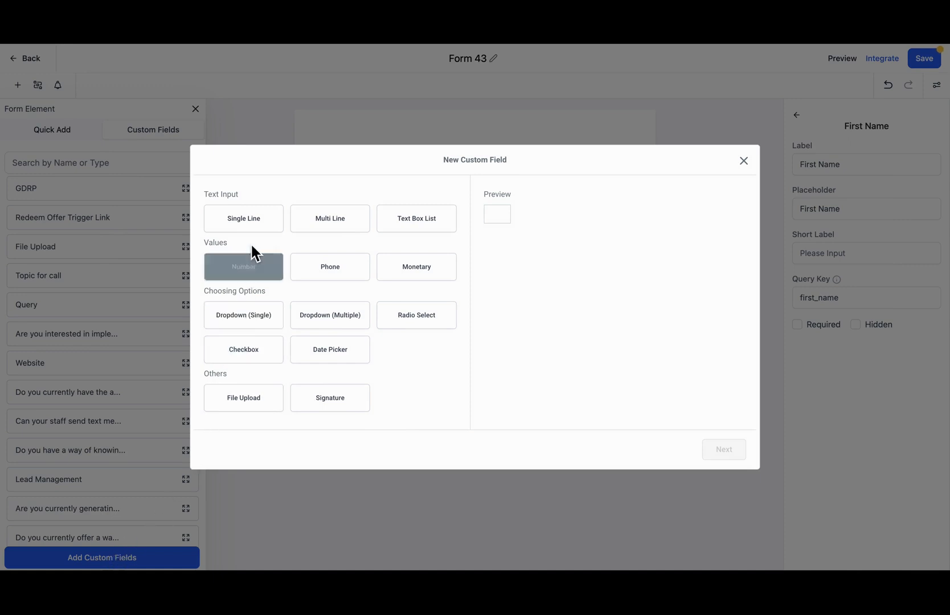
left_click(246, 227)
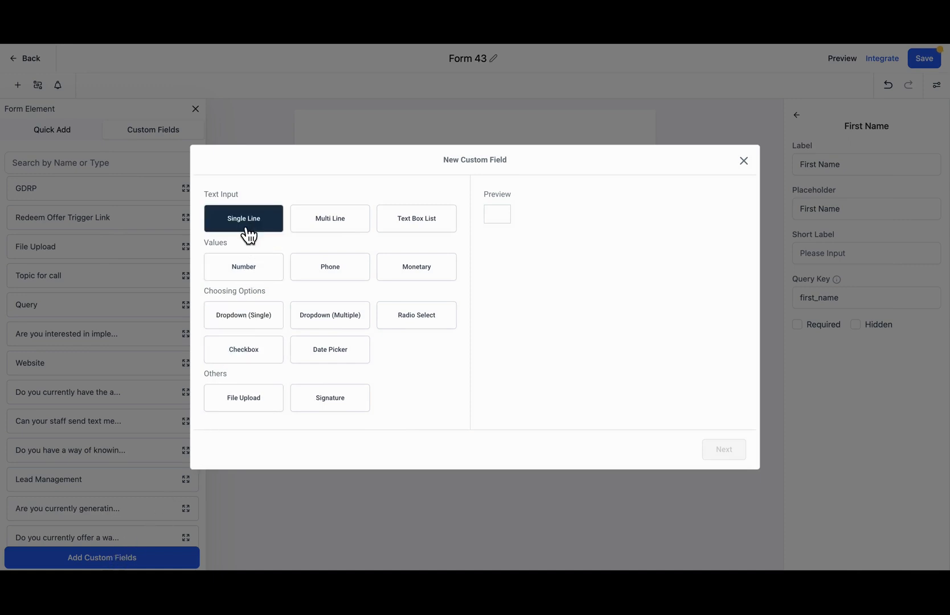
left_click(744, 163)
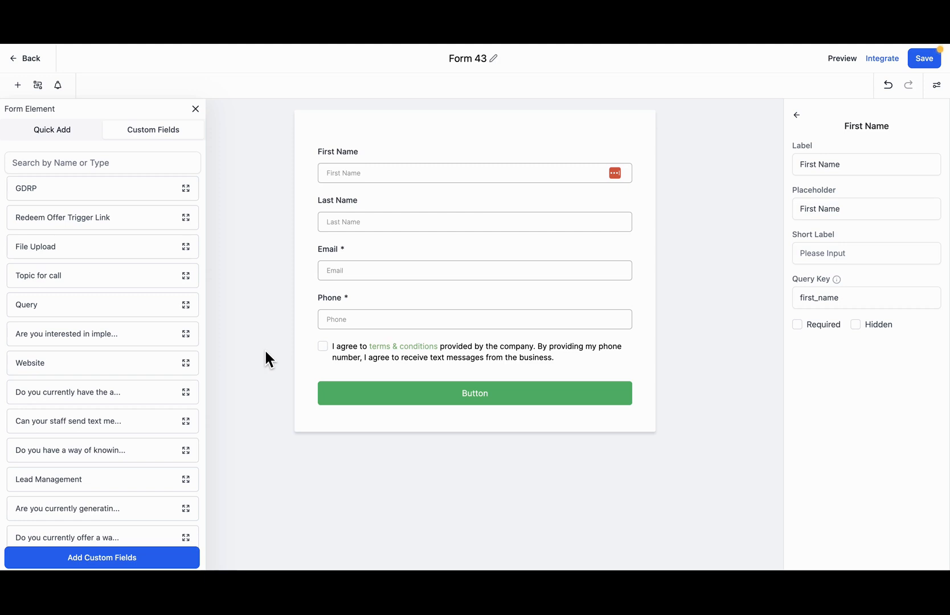
left_click_drag(172, 340, 511, 344)
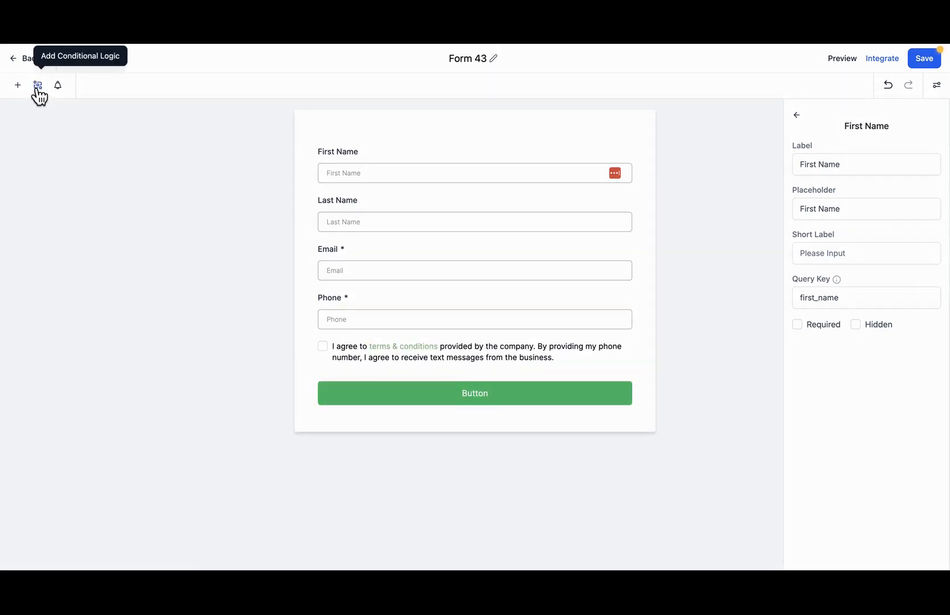
Set up Redirect to URL conditional logic for when First Name Is Equal To a sample first name
left_click(37, 87)
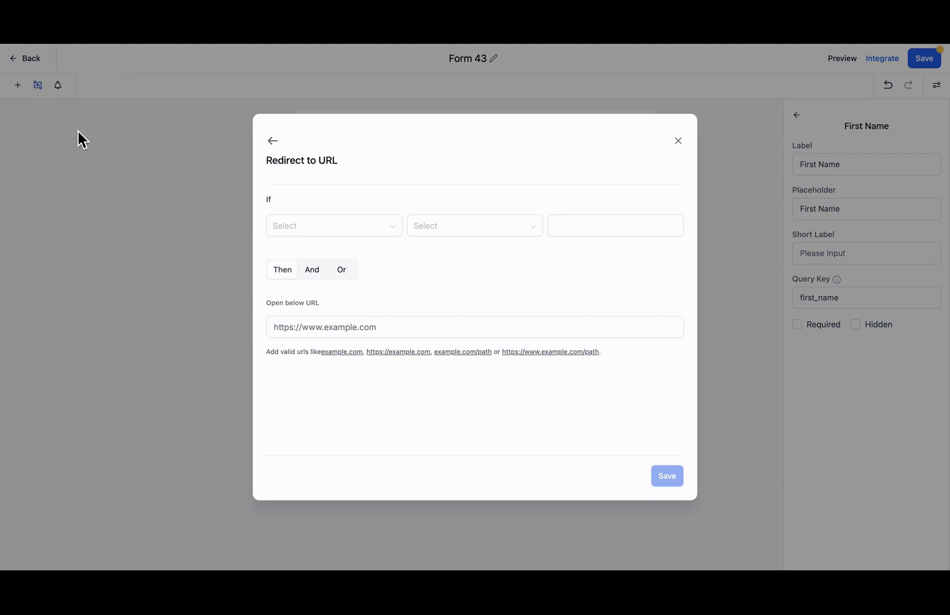
left_click(395, 231)
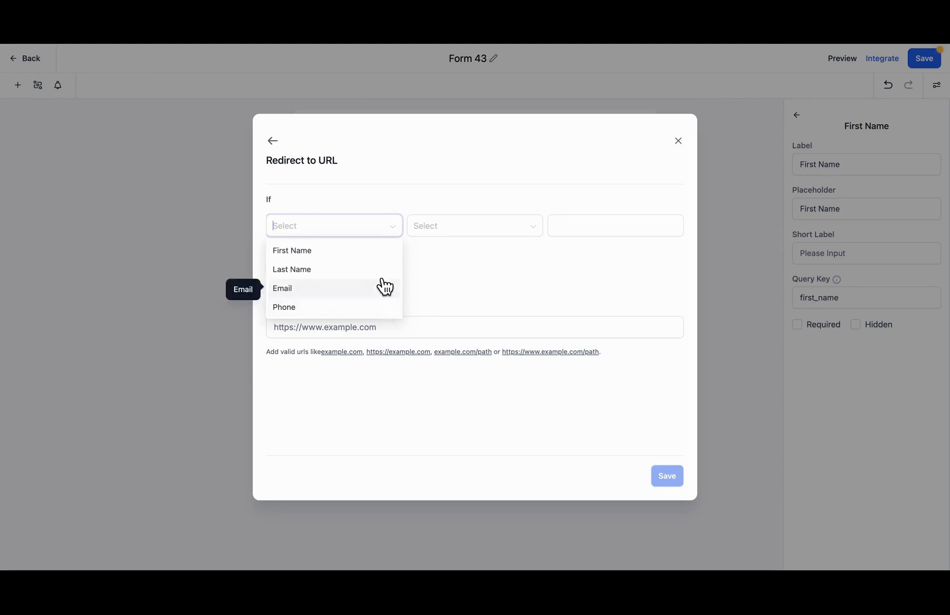
left_click(382, 254)
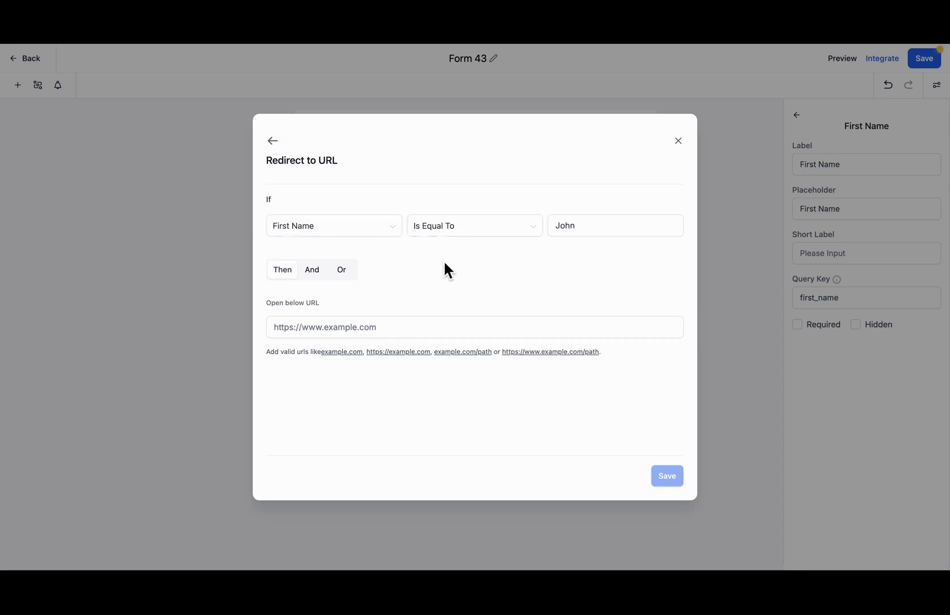
Try a second redirect condition joined with Or, delete it, and go to the redirect URL entry
left_click(313, 270)
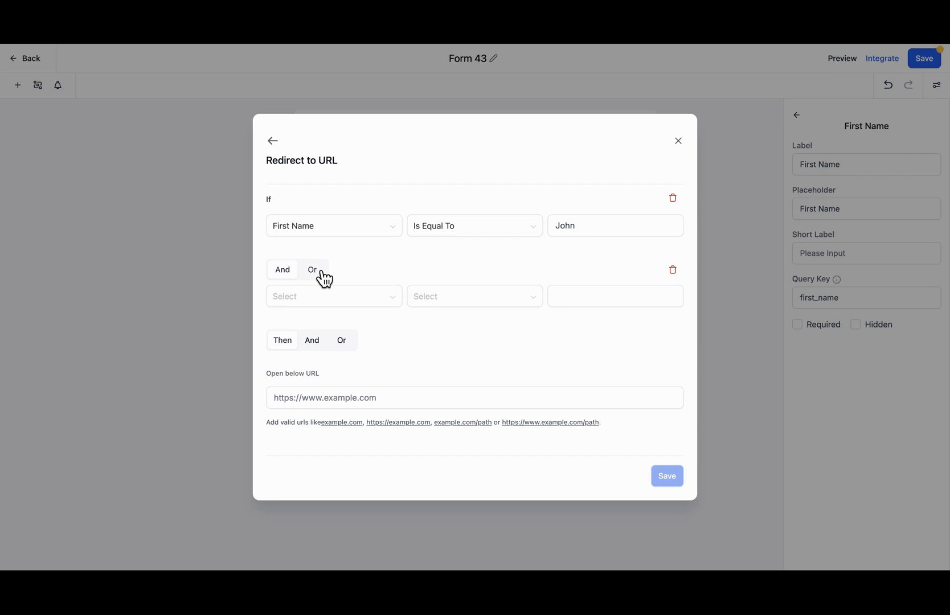
left_click(326, 271)
left_click(673, 271)
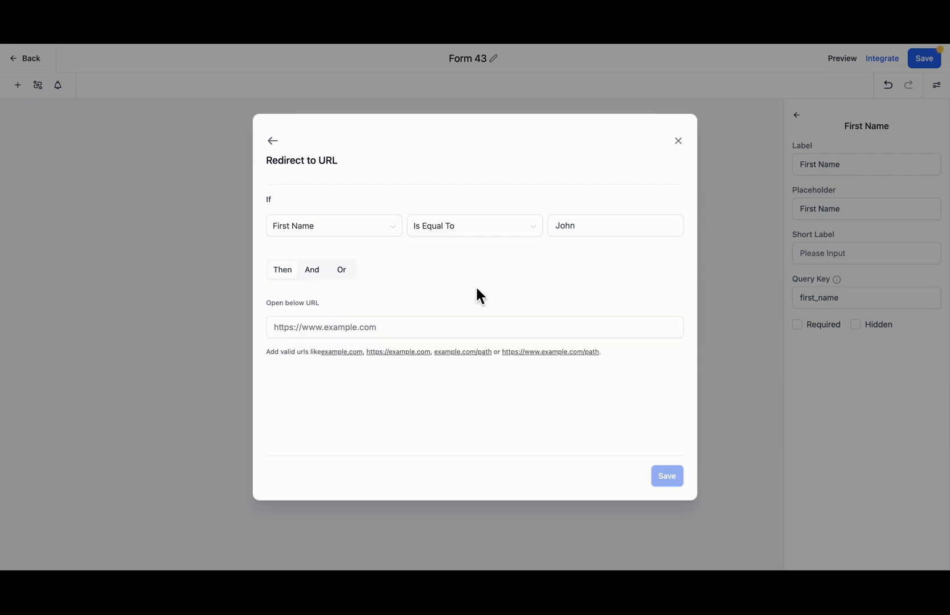
left_click(282, 328)
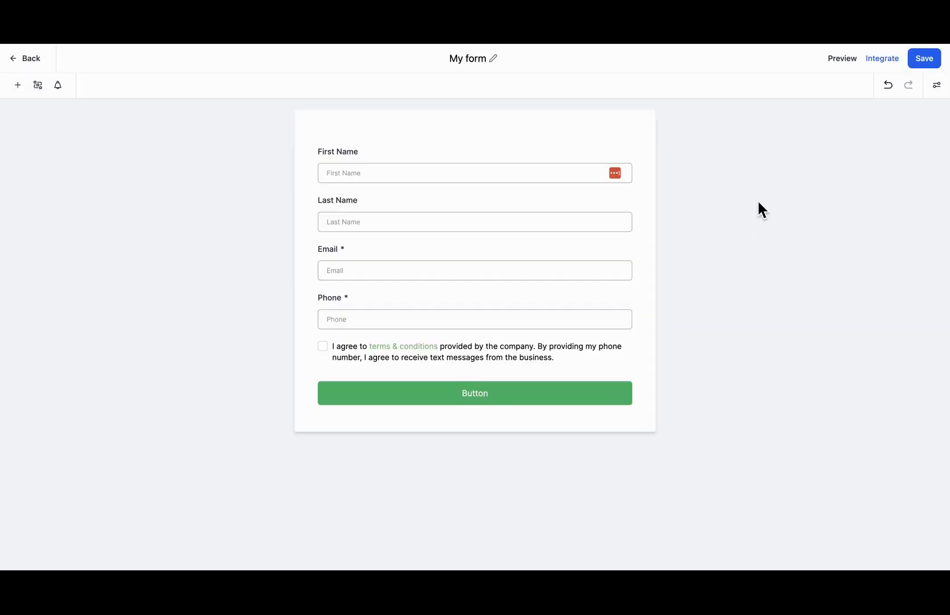
Review the form's style settings and the available themes
left_click(937, 87)
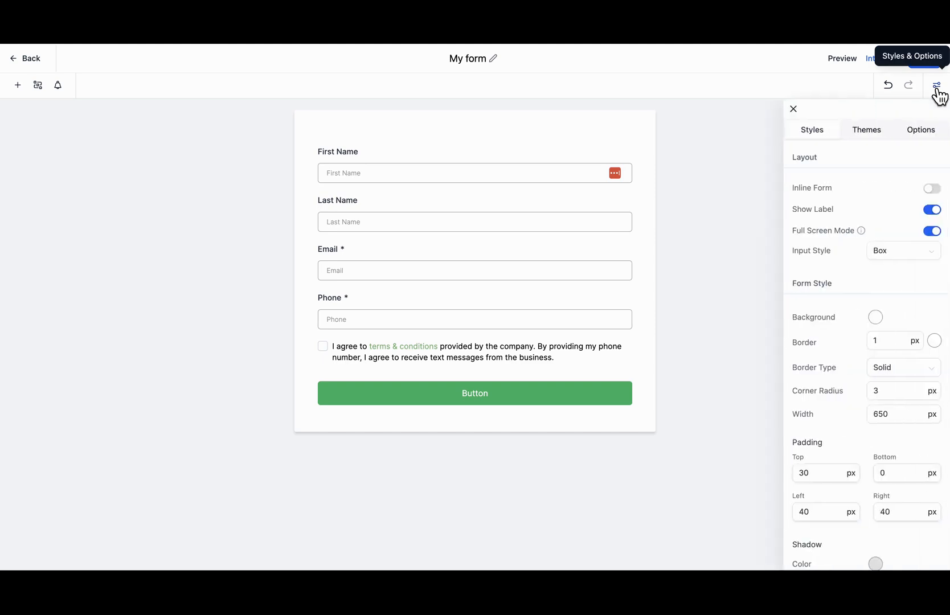
scroll(823, 185, "down", 1)
scroll(825, 187, "down", 6)
scroll(825, 187, "up", 7)
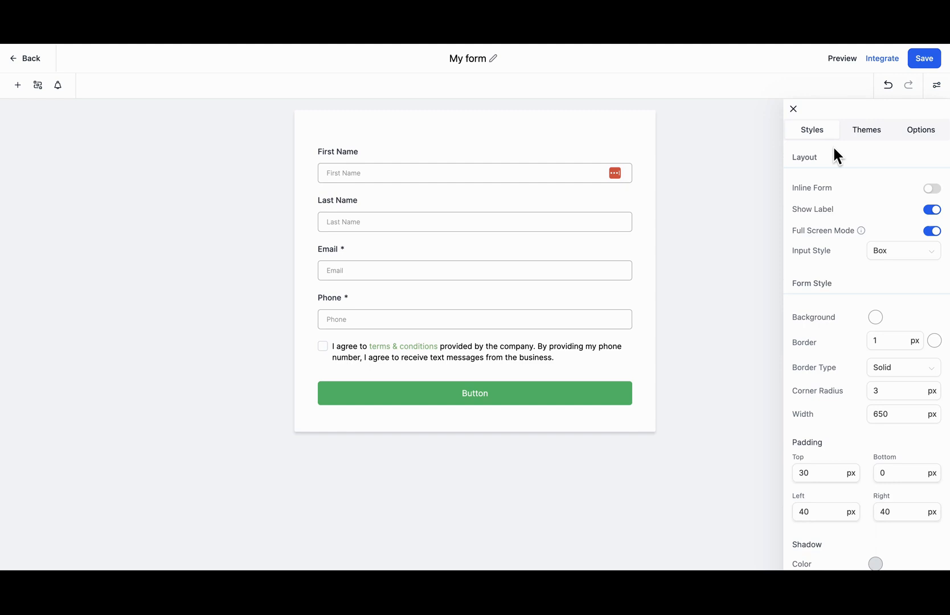
left_click(864, 136)
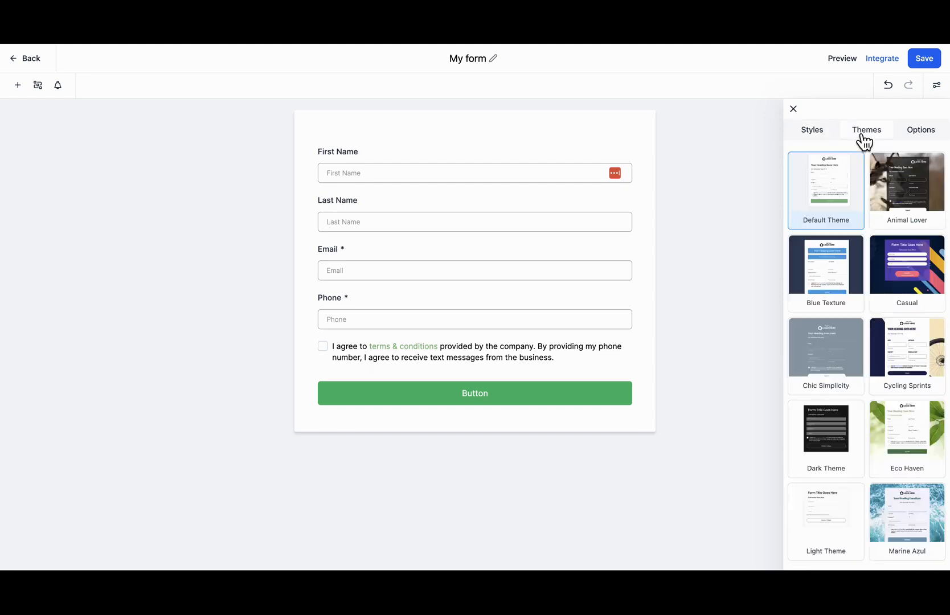
Examine the form options, including form name, on-submit message, Facebook Pixel settings and form settings
left_click(921, 135)
left_click(821, 184)
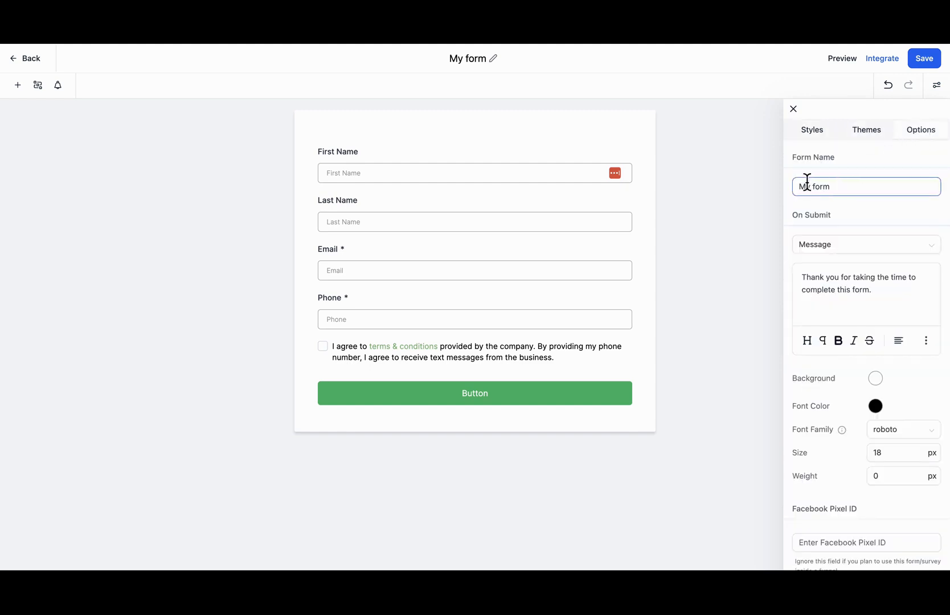
left_click_drag(793, 215, 815, 215)
left_click(843, 214)
scroll(808, 276, "down", 4)
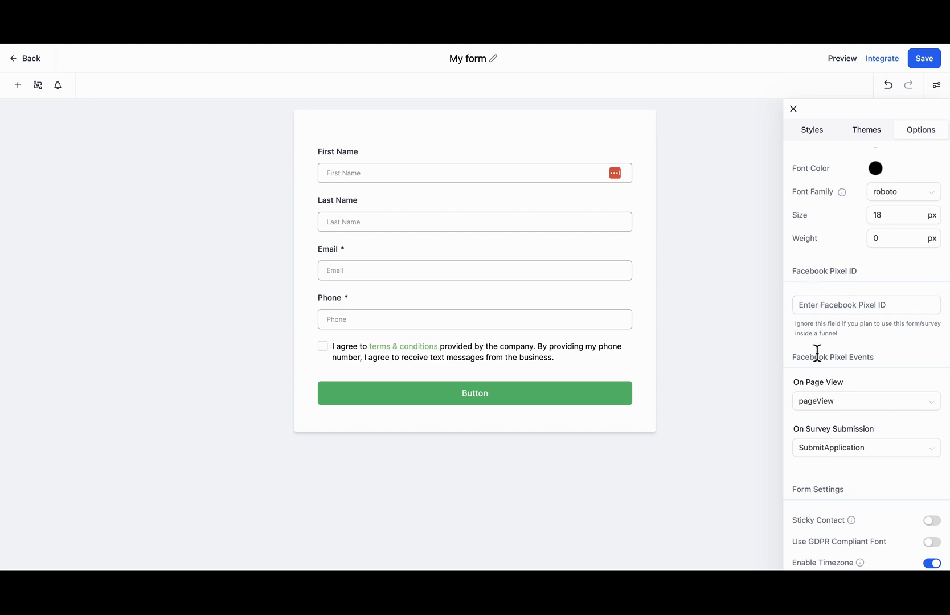
scroll(843, 352, "down", 1)
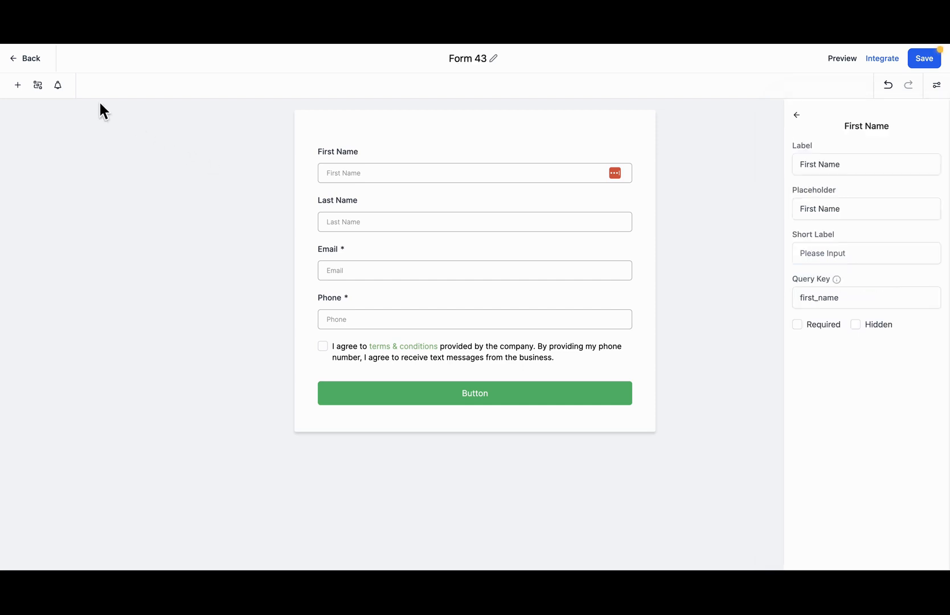
Try out the Email Notification and Auto Responder options in the form notification settings
left_click(58, 85)
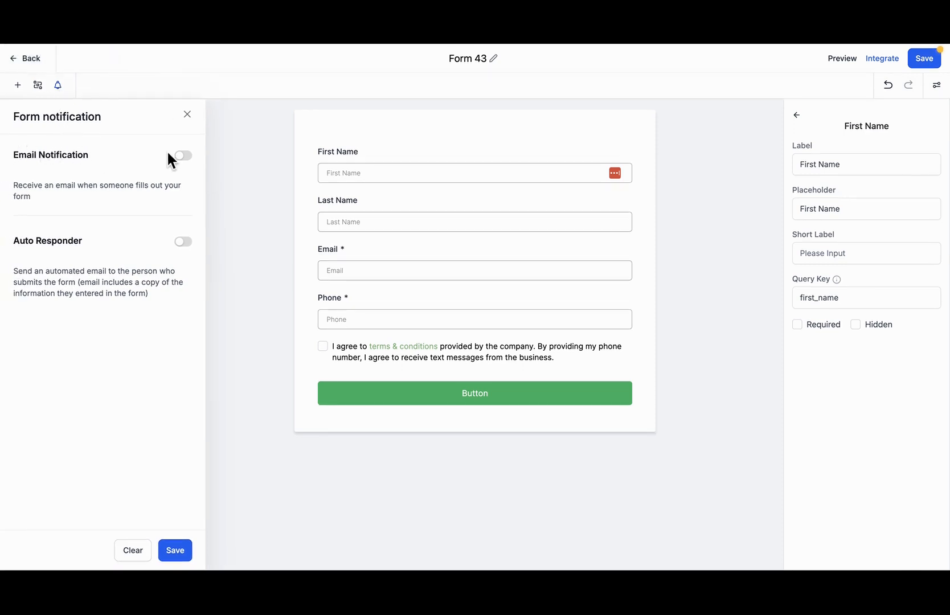
left_click(181, 159)
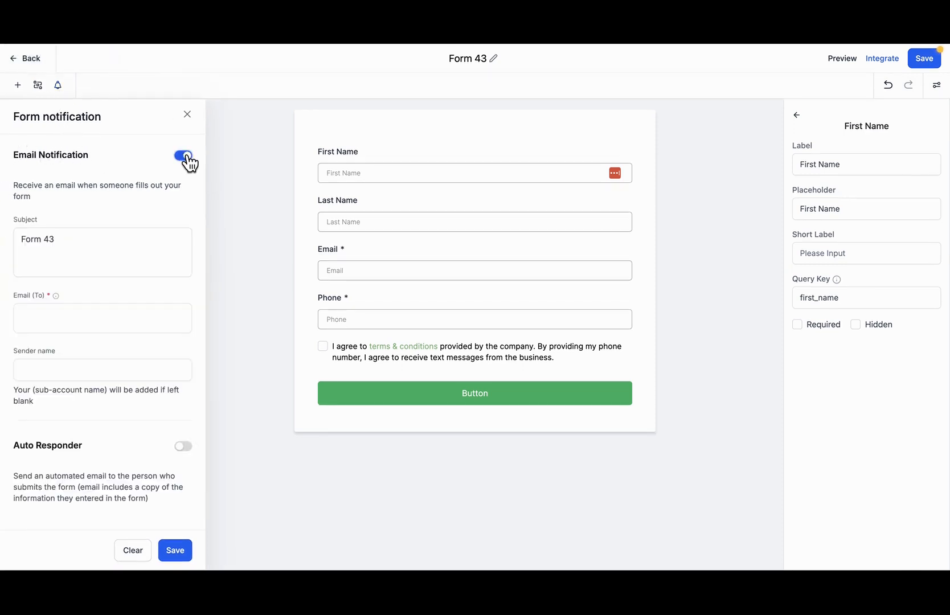
left_click(186, 157)
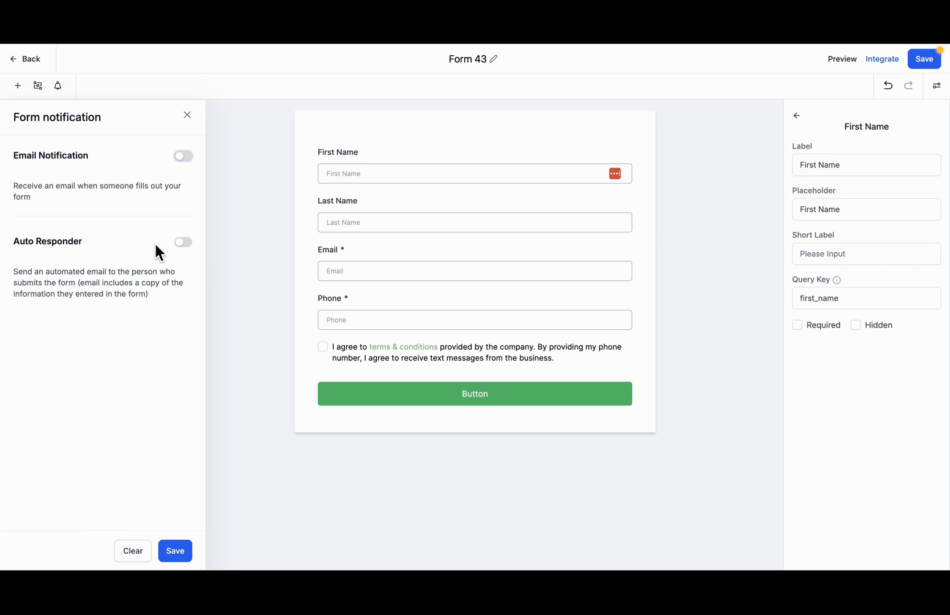
left_click(183, 242)
left_click(737, 192)
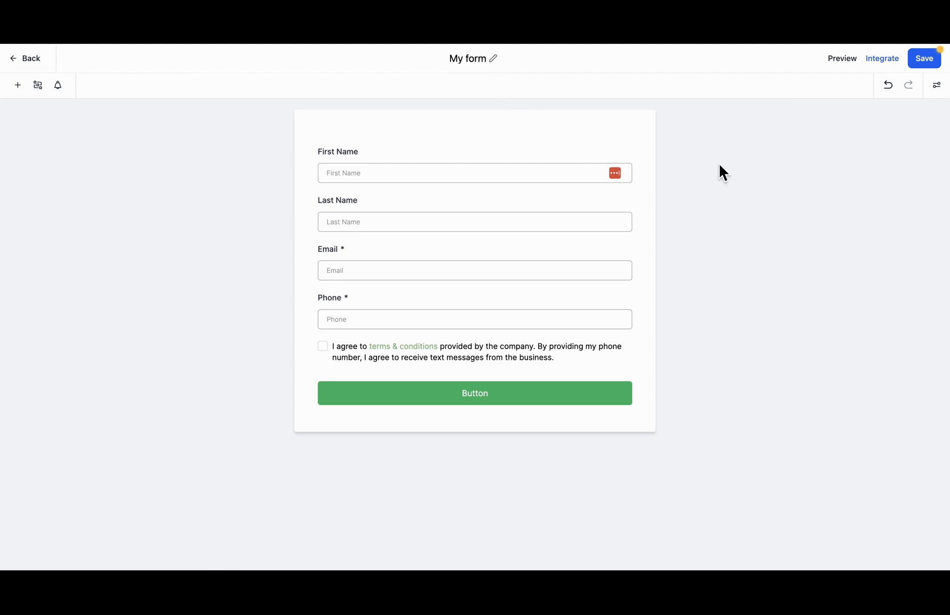
Save the form and review its embed layout, trigger, activation and deactivation options for integration
left_click(920, 63)
left_click(883, 60)
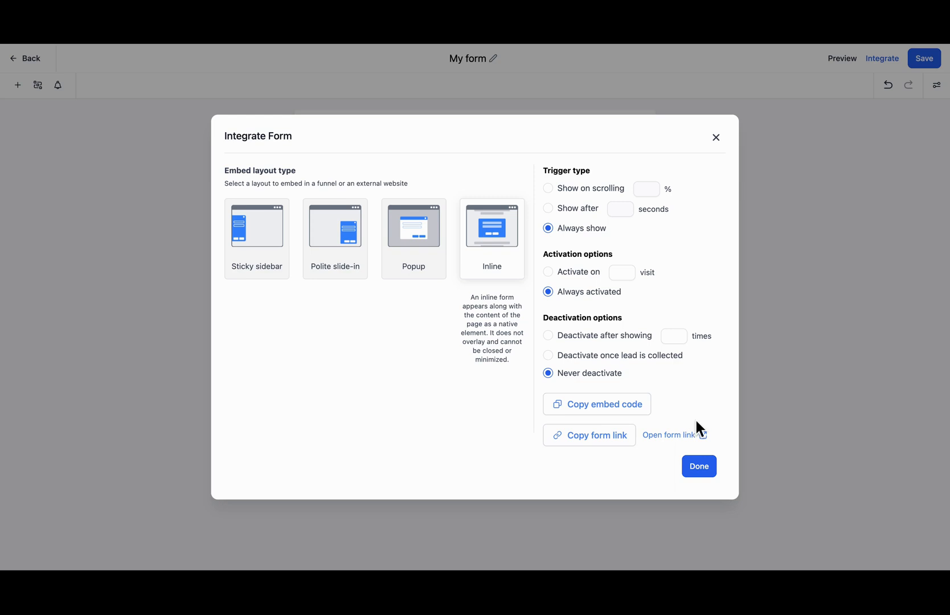
left_click(700, 467)
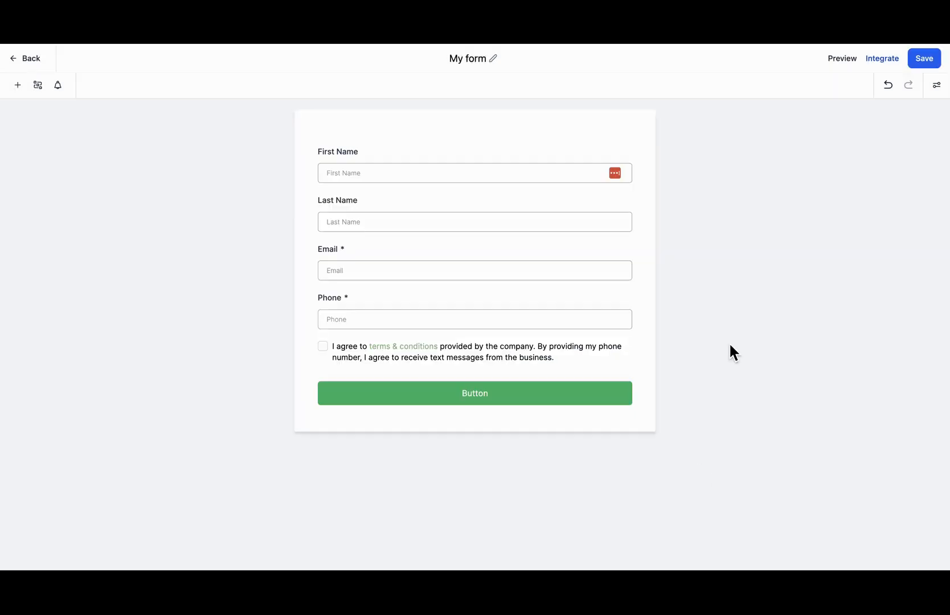